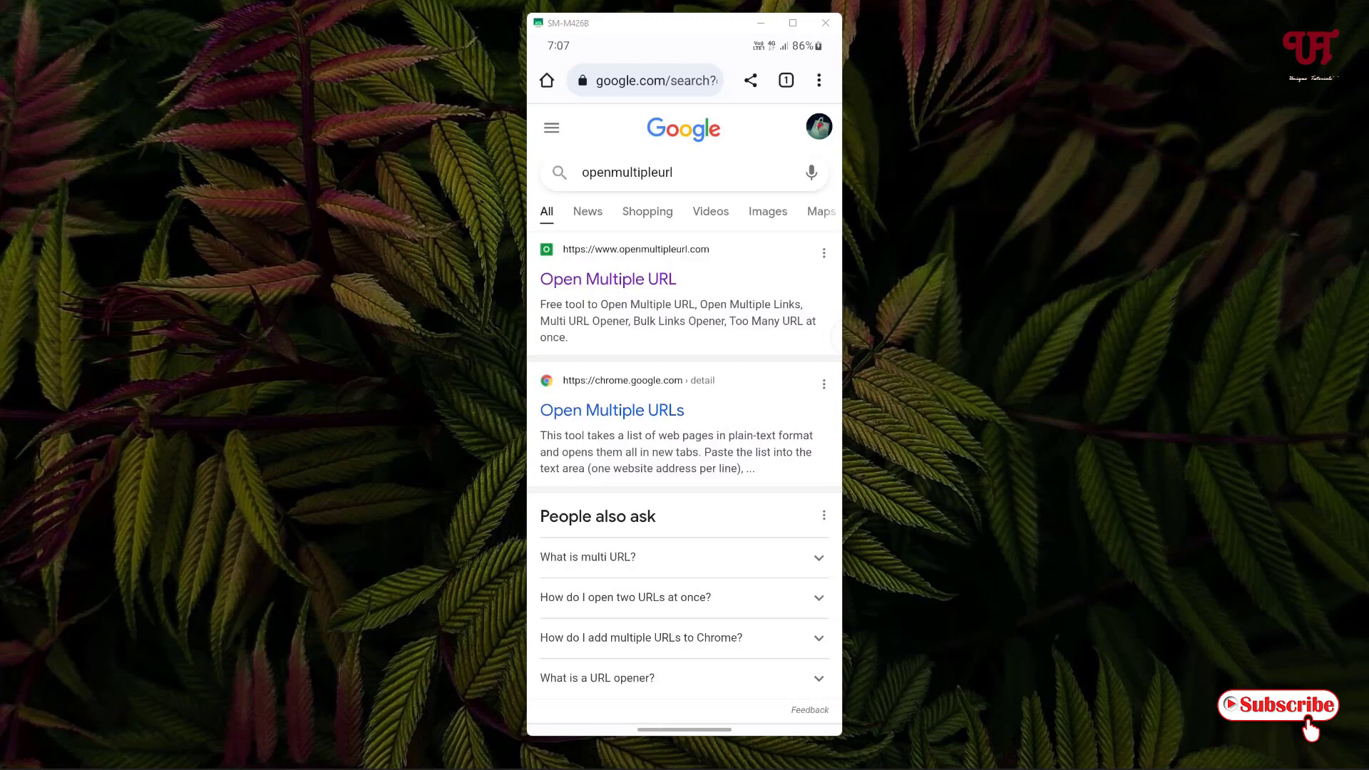
Open the openmultipleurl.com result and scroll to its empty Insert Multiple URLs box
click(645, 277)
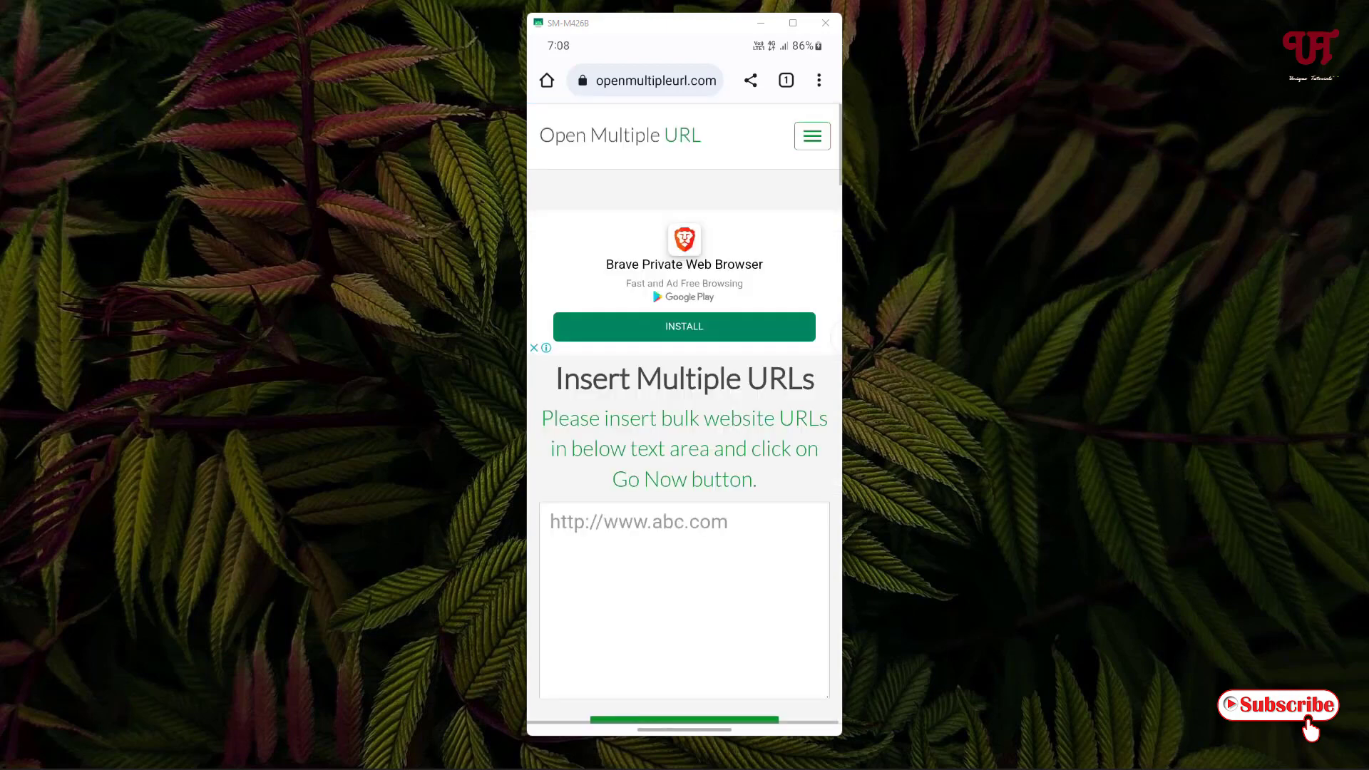
drag(724, 403, 724, 366)
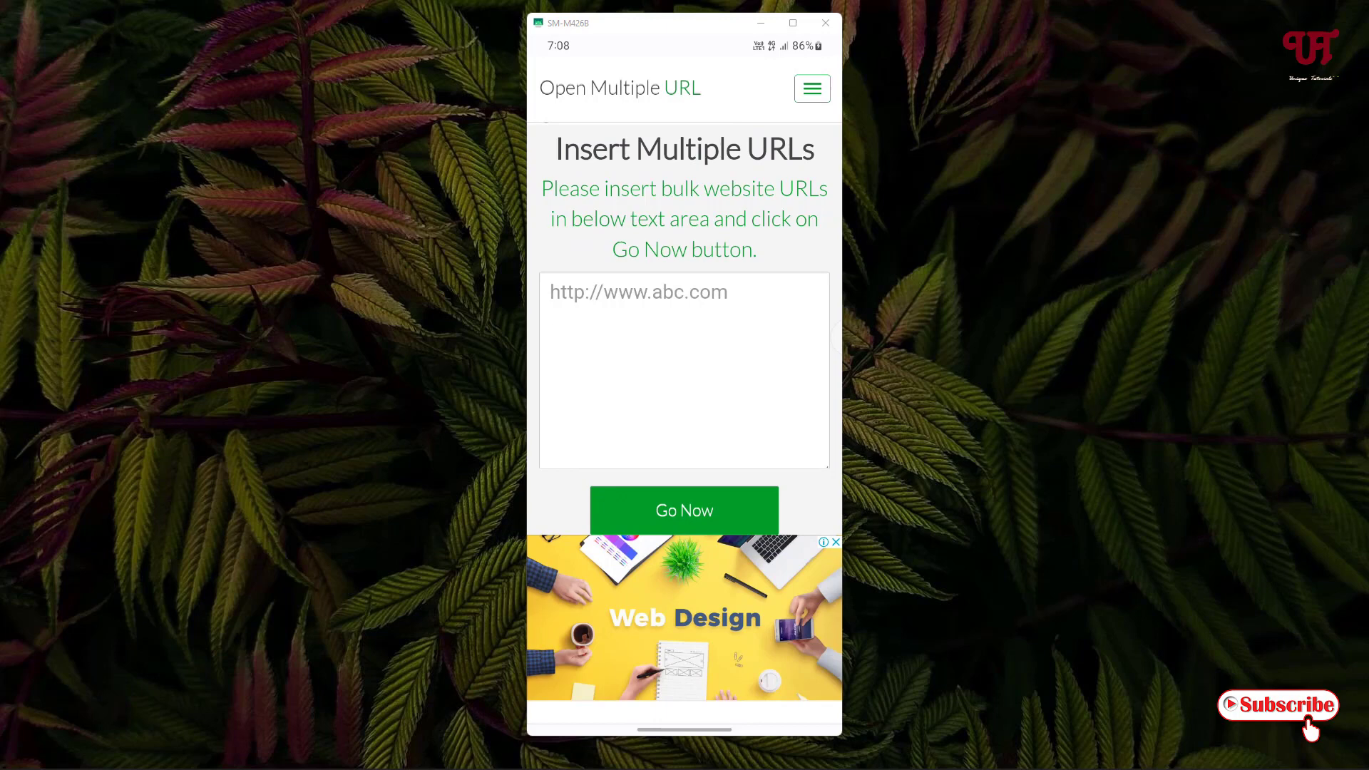
drag(740, 351, 744, 427)
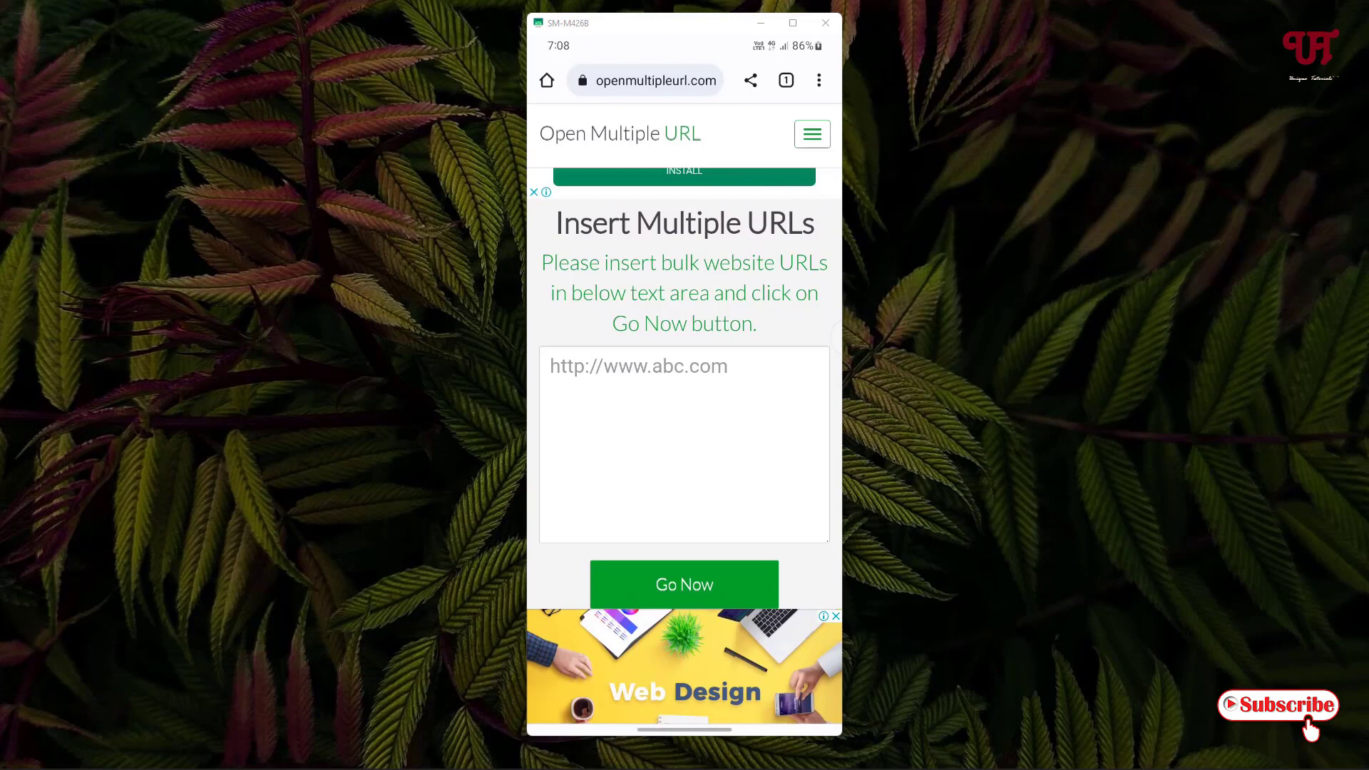
Go to Chrome's Site settings, Pop-ups and redirects page
click(819, 80)
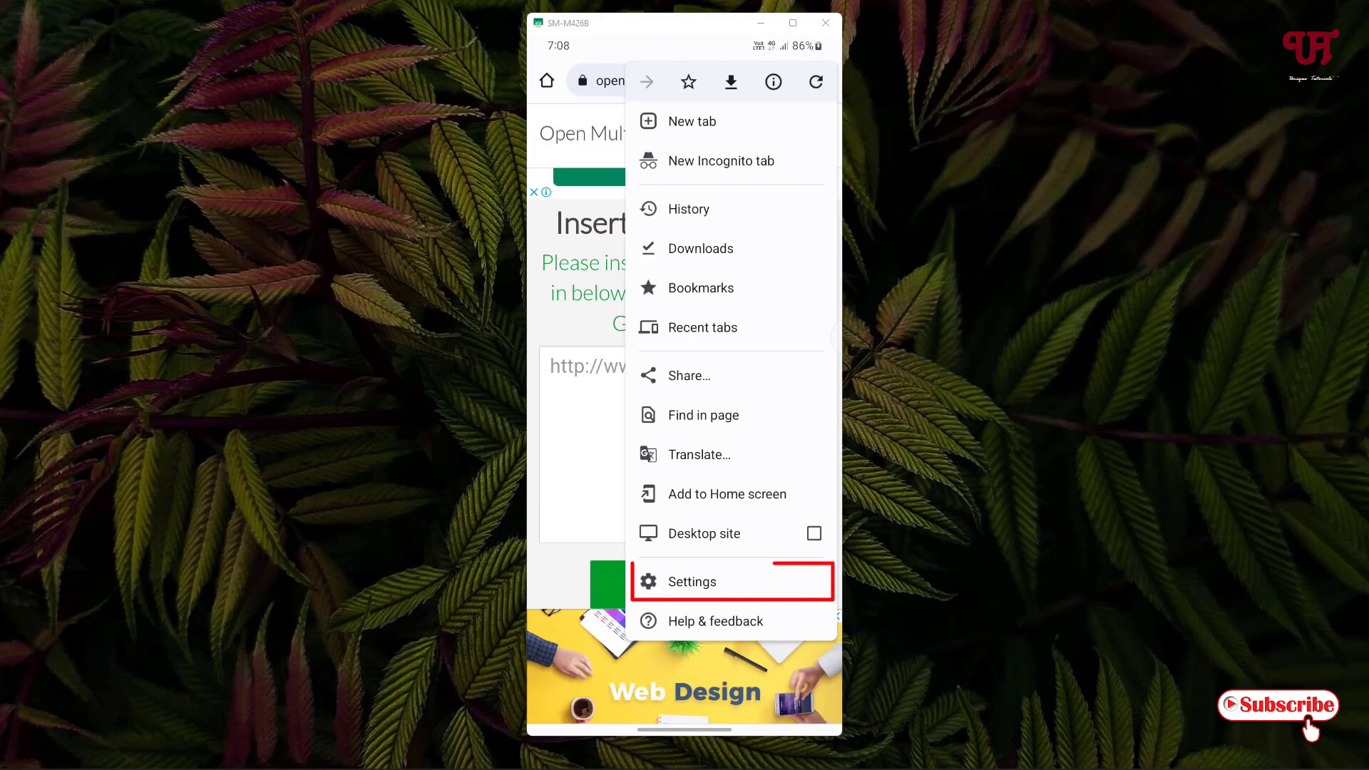
click(726, 583)
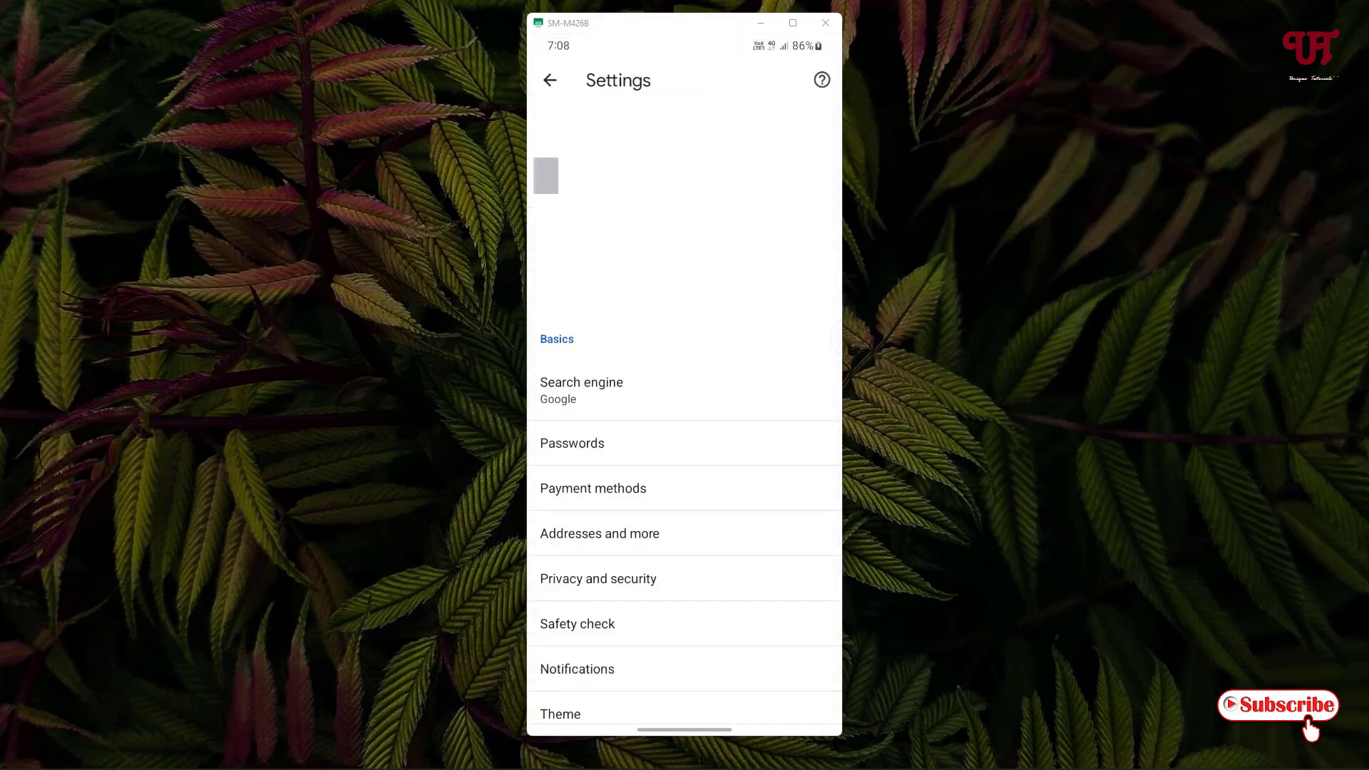
drag(735, 619, 728, 278)
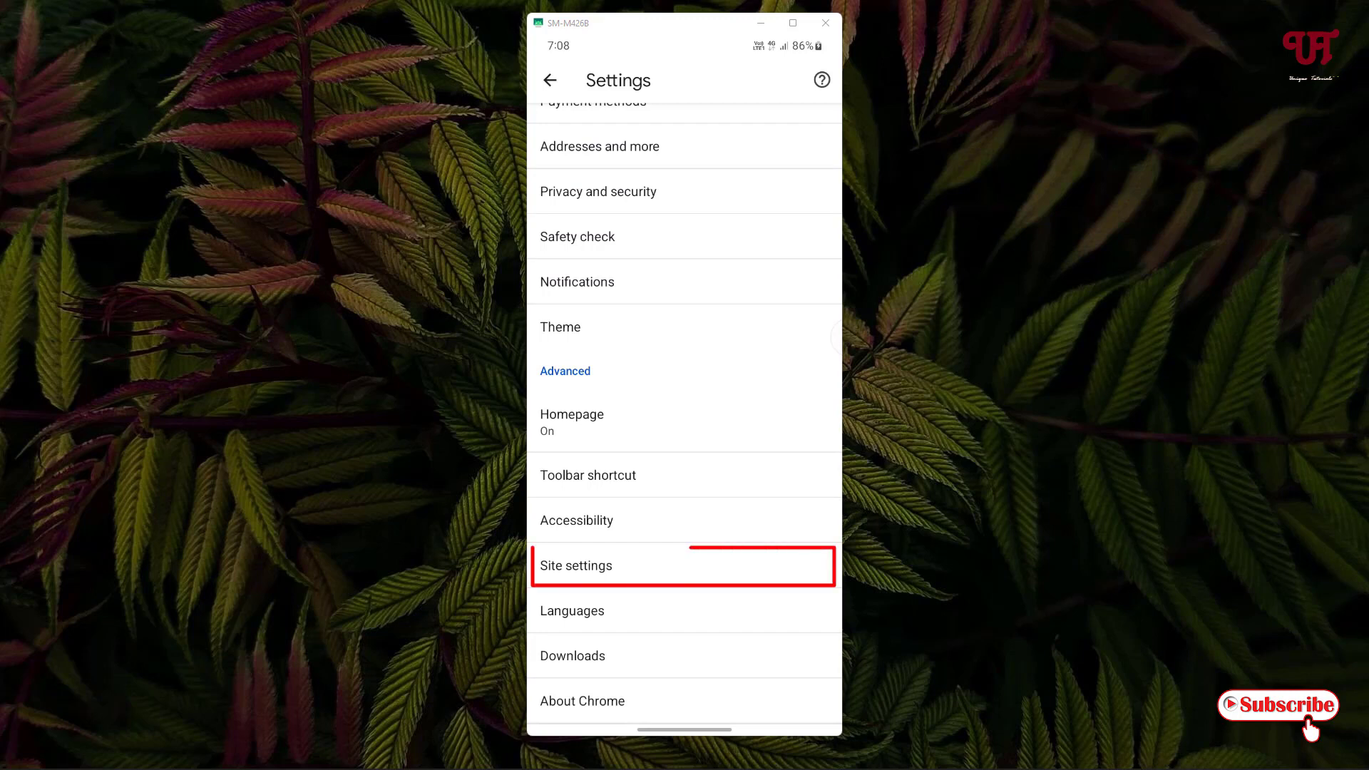
click(726, 573)
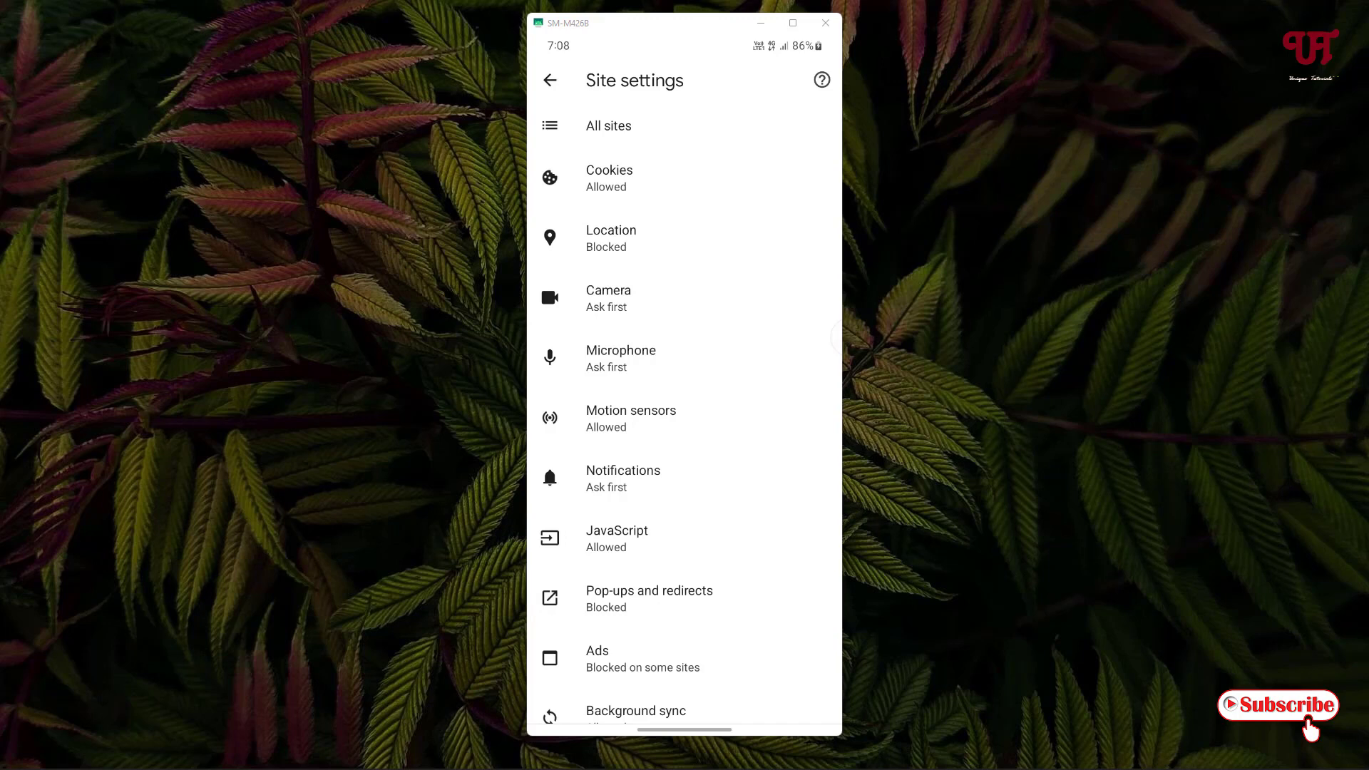
click(649, 598)
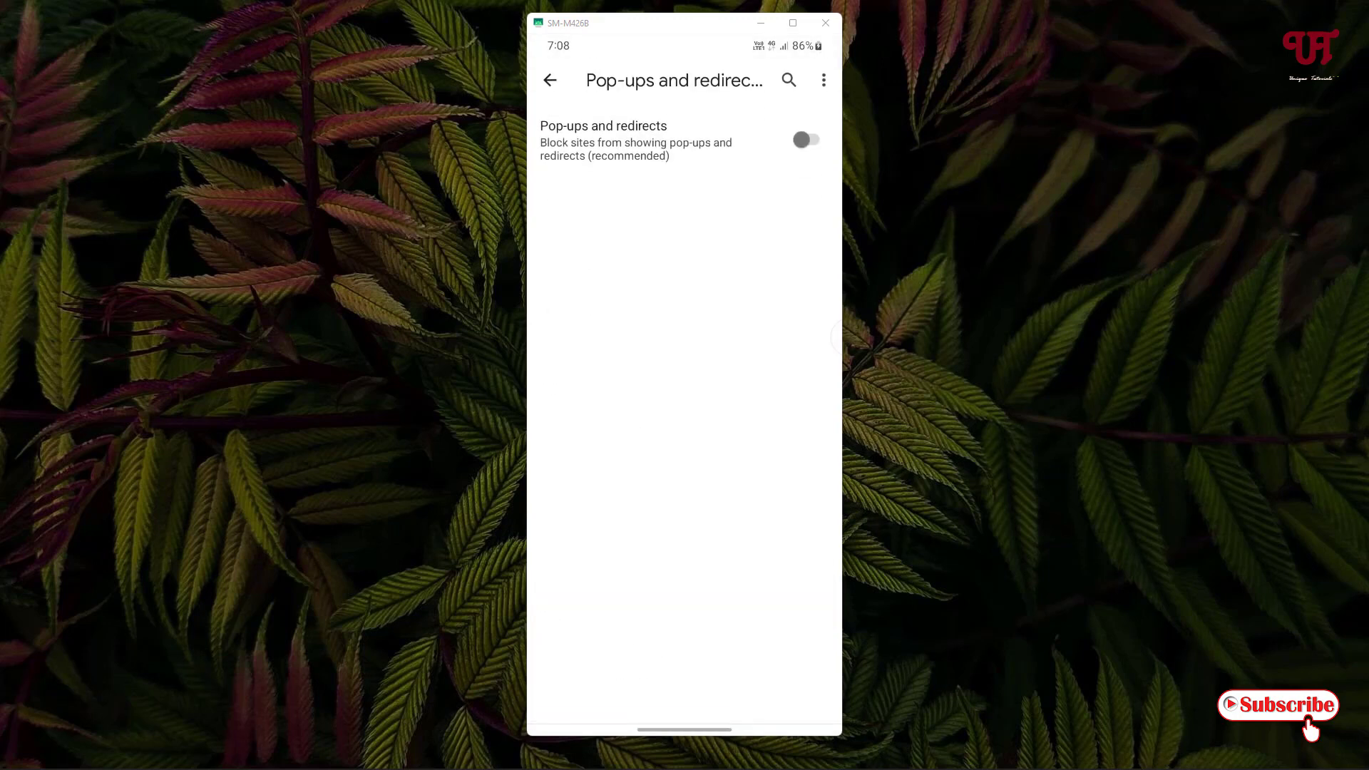
Set pop-ups and redirects to Allowed and return to the openmultipleurl.com page
click(807, 139)
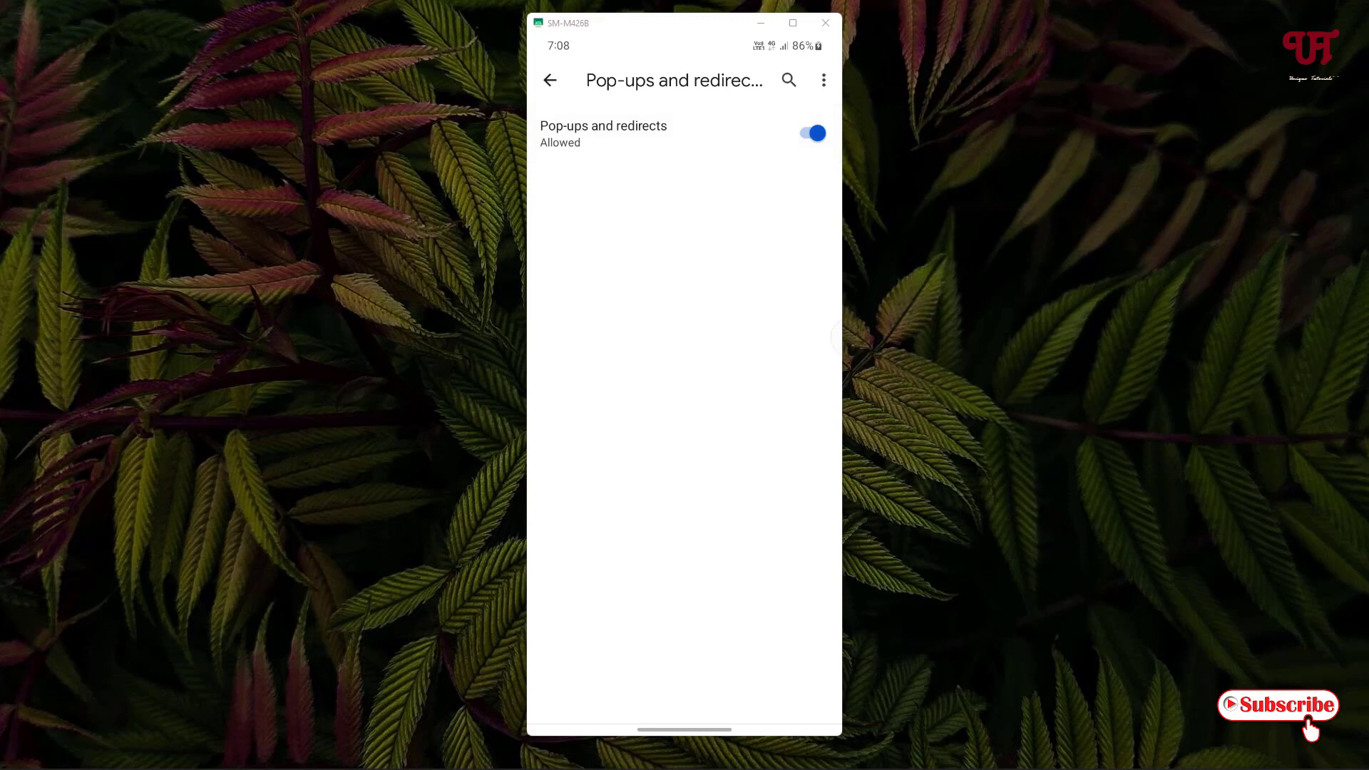
click(550, 80)
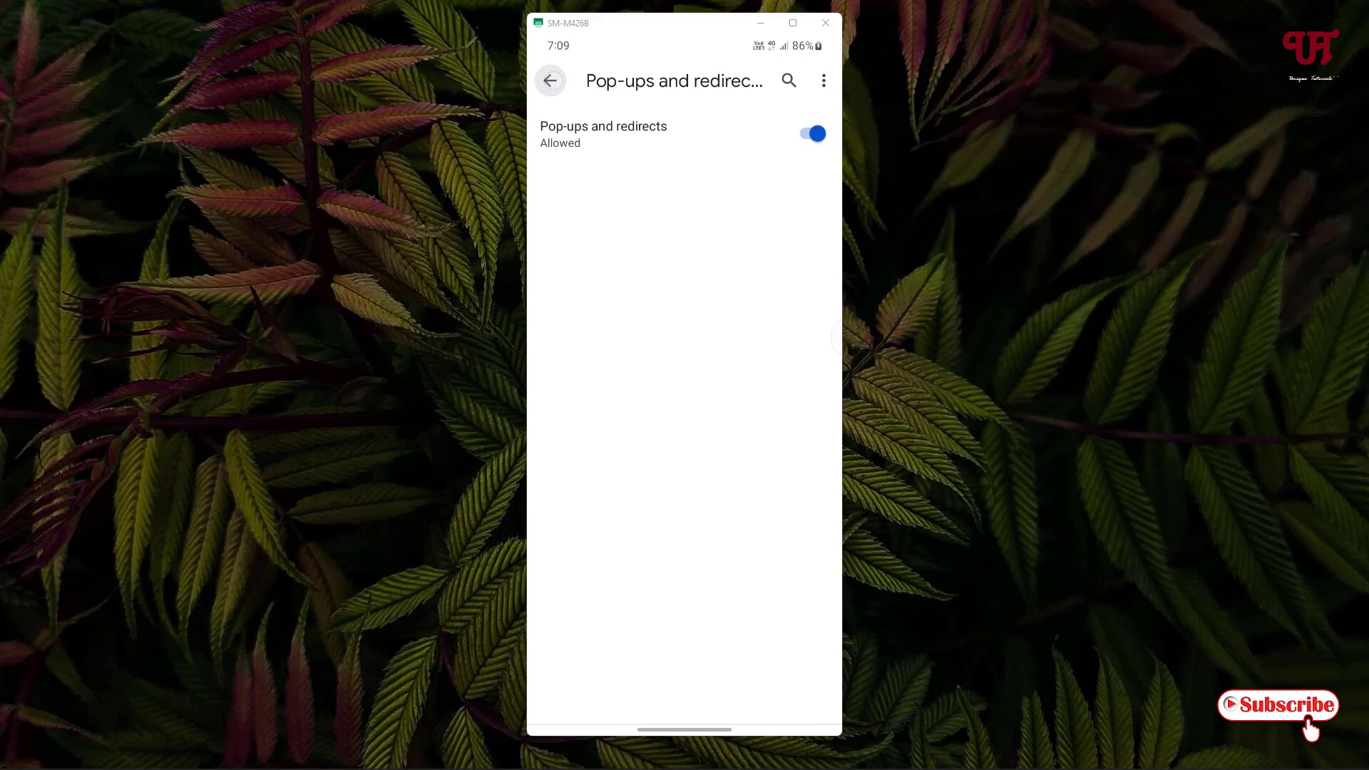
click(549, 80)
click(550, 80)
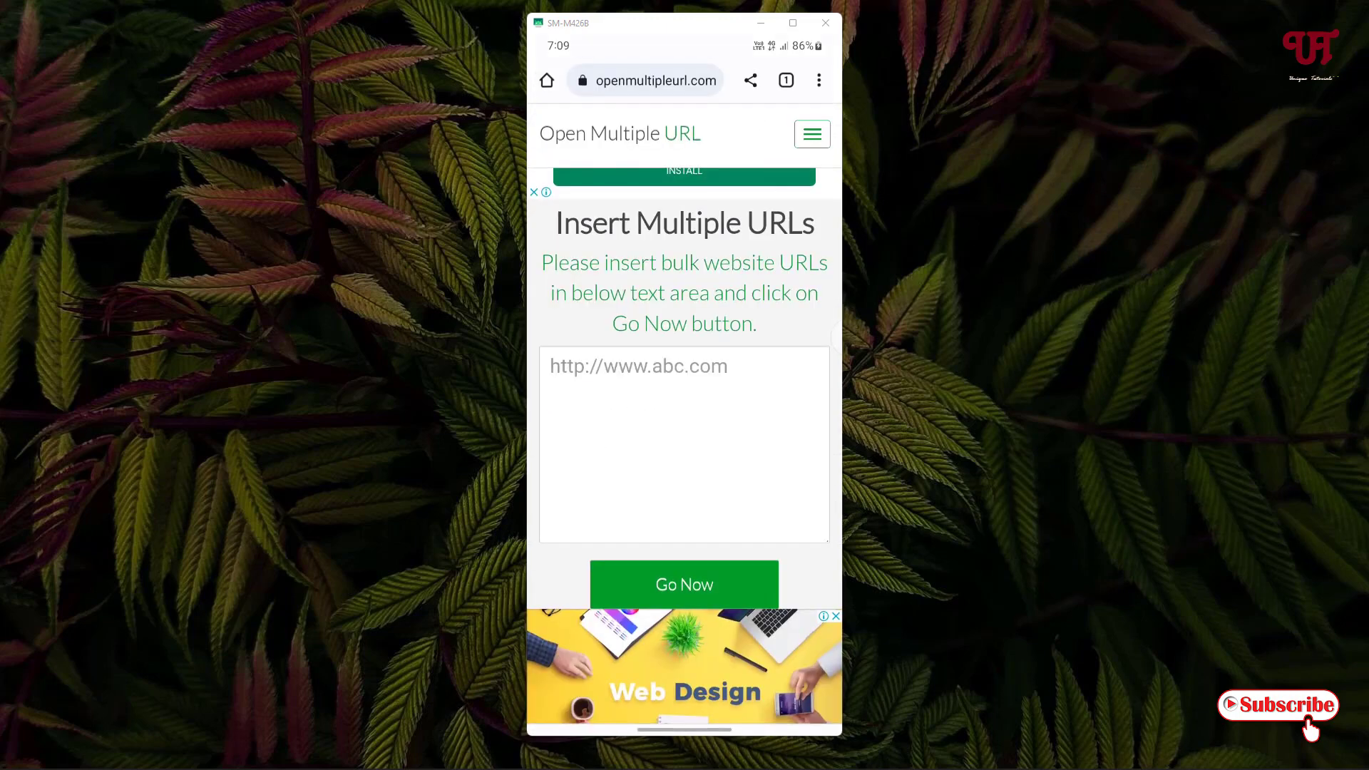
click(702, 385)
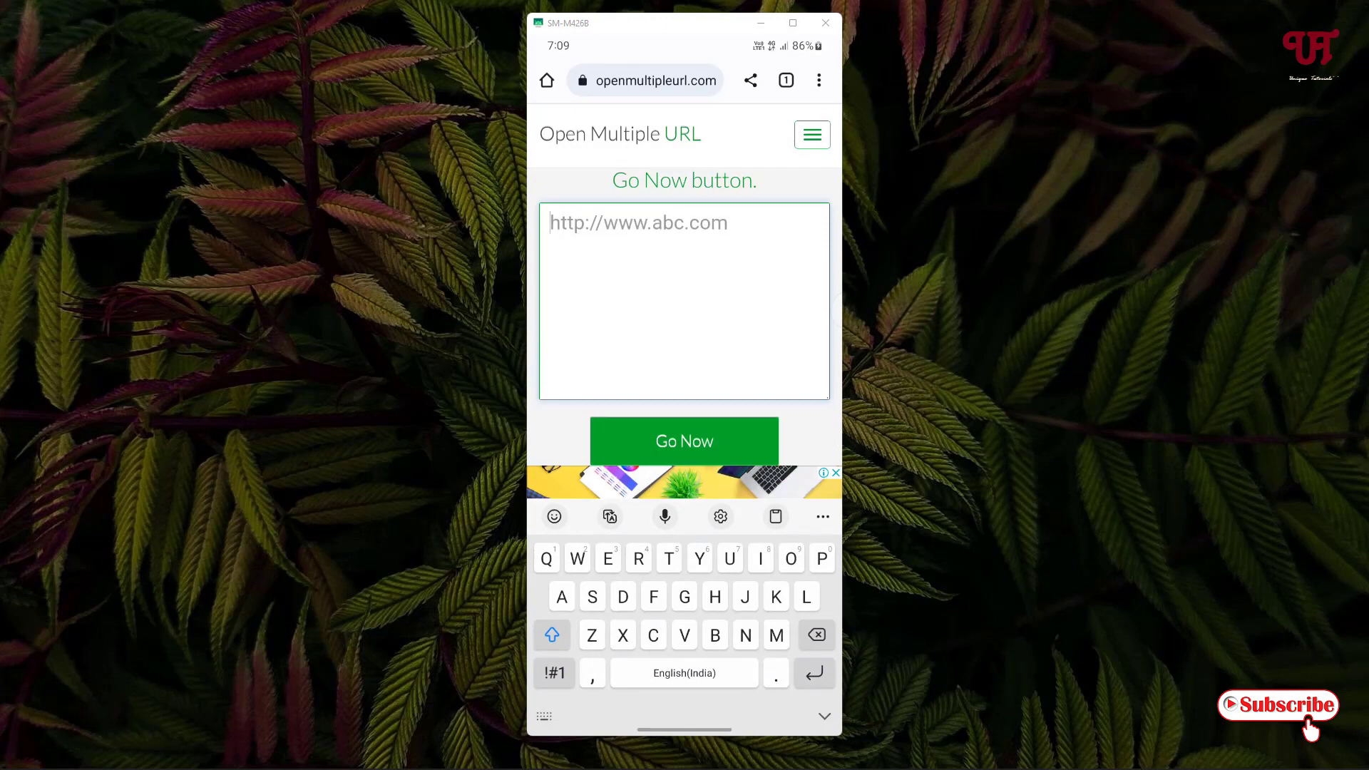
text(www.google.com www.bing.com www.duckduckgo.com)
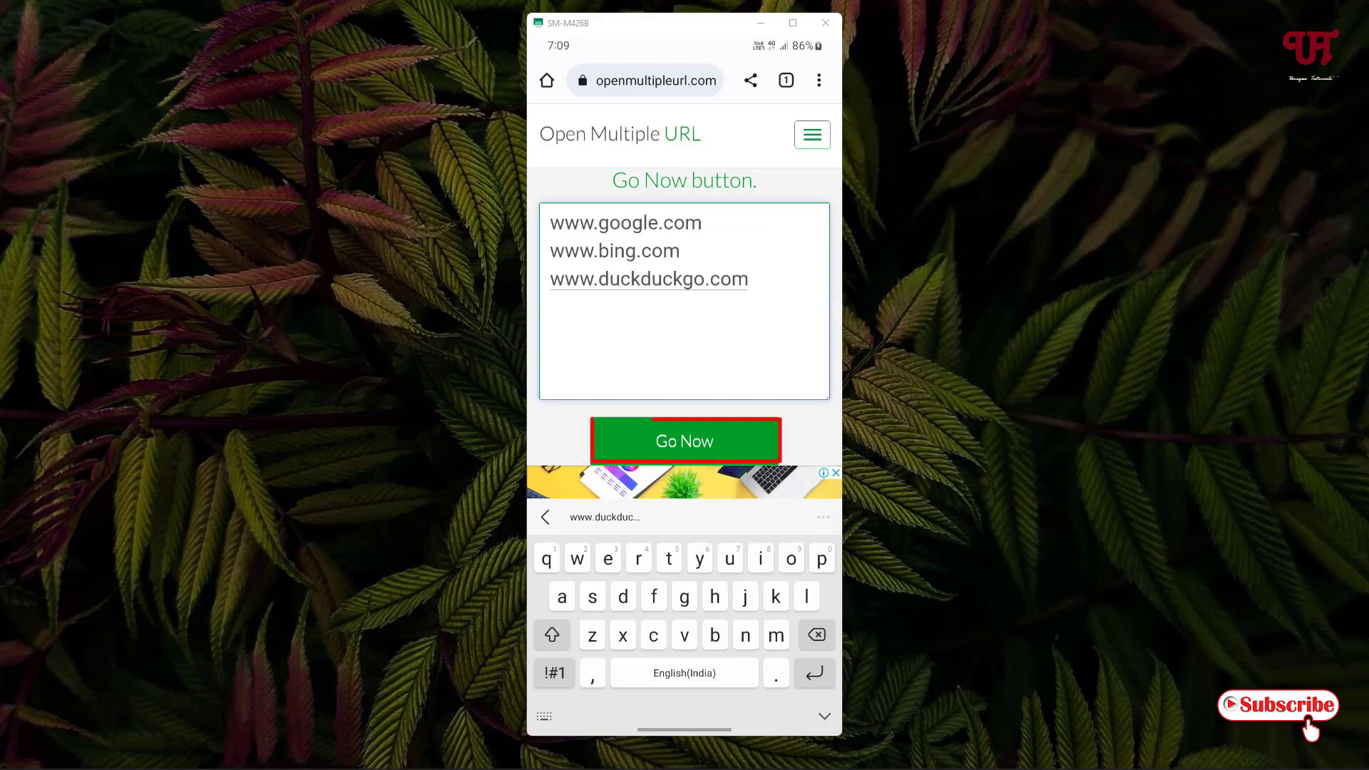
click(697, 437)
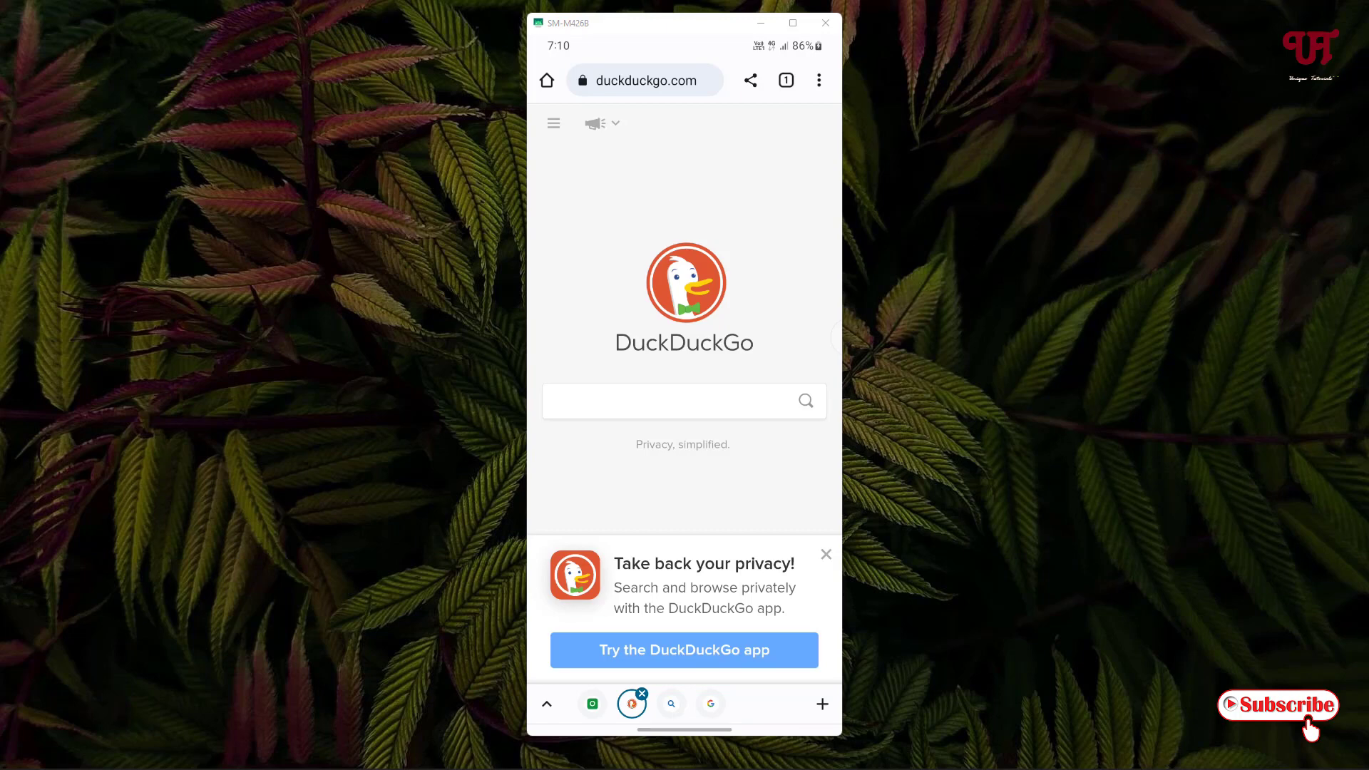
Switch through the Bing and Google tabs, then back to Open Multiple URL
click(671, 703)
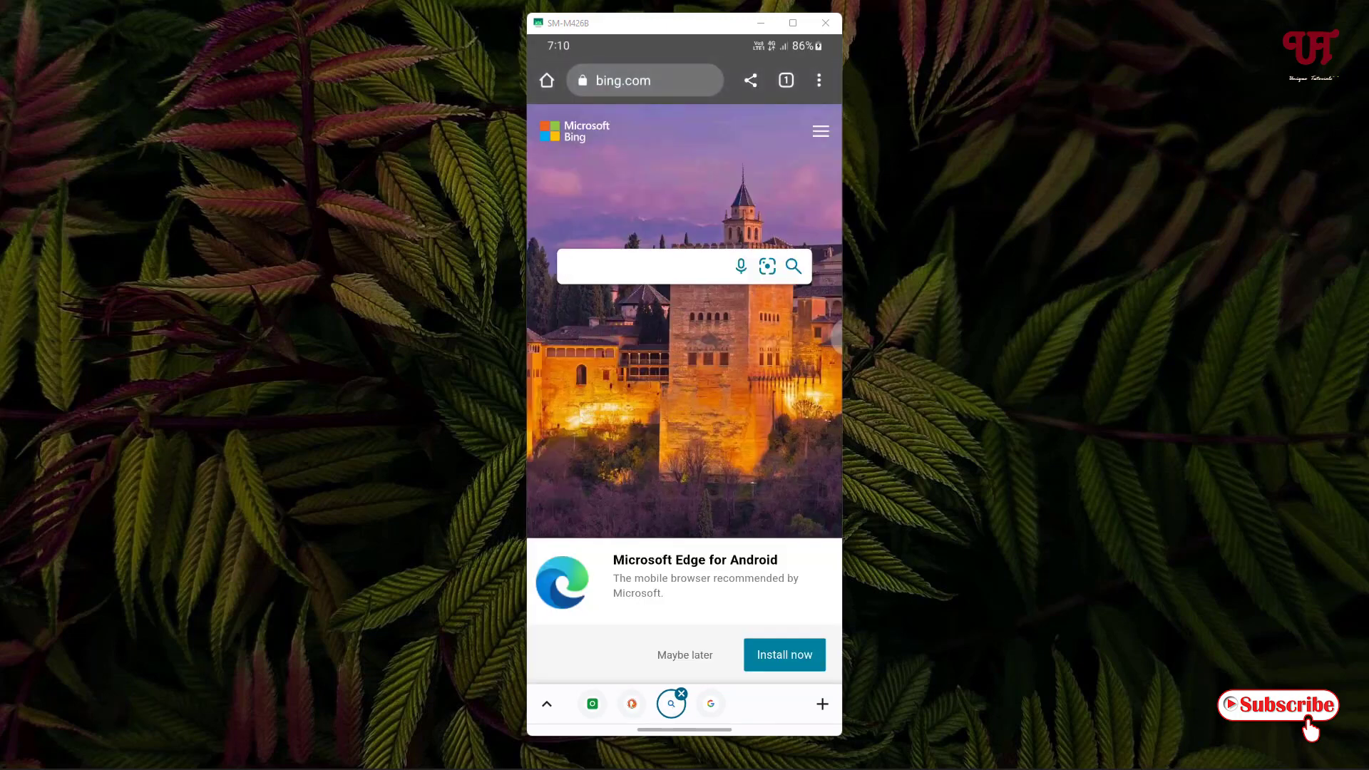
click(711, 704)
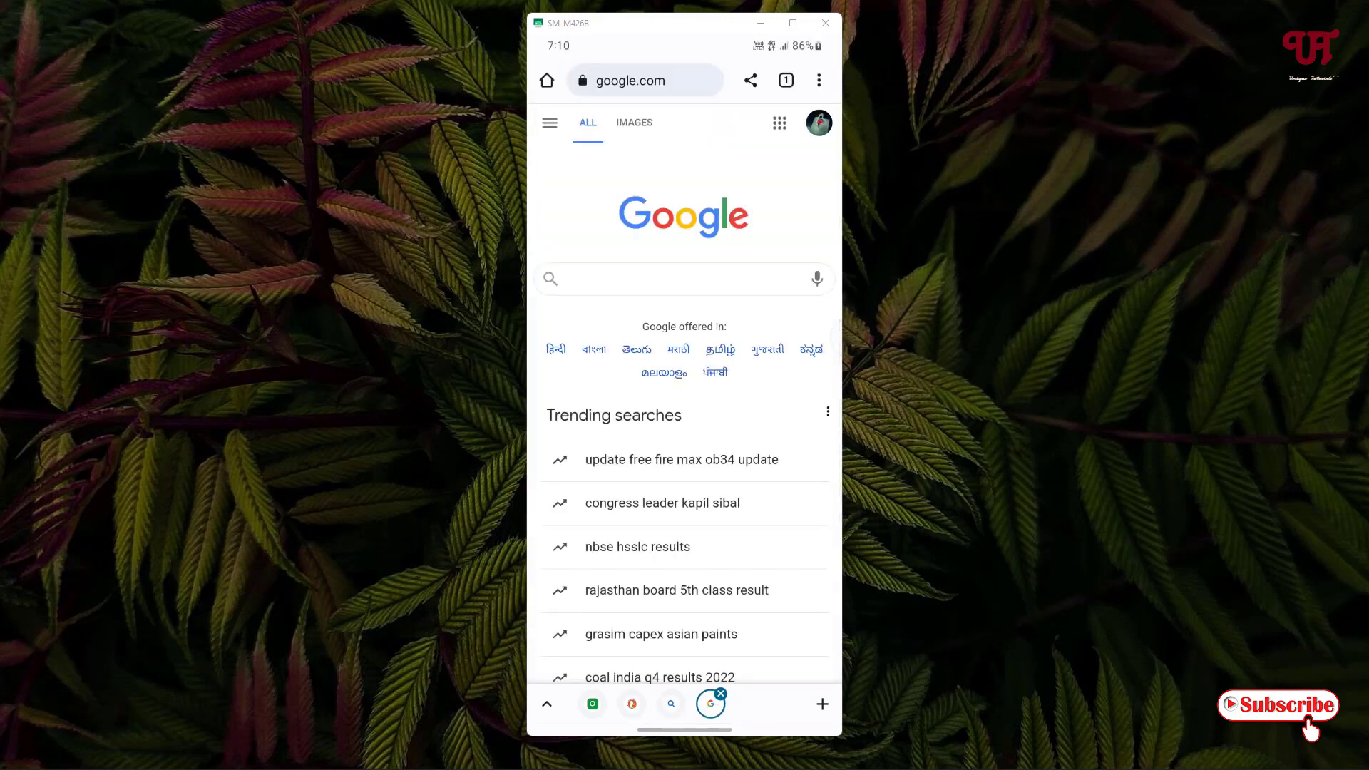
click(593, 704)
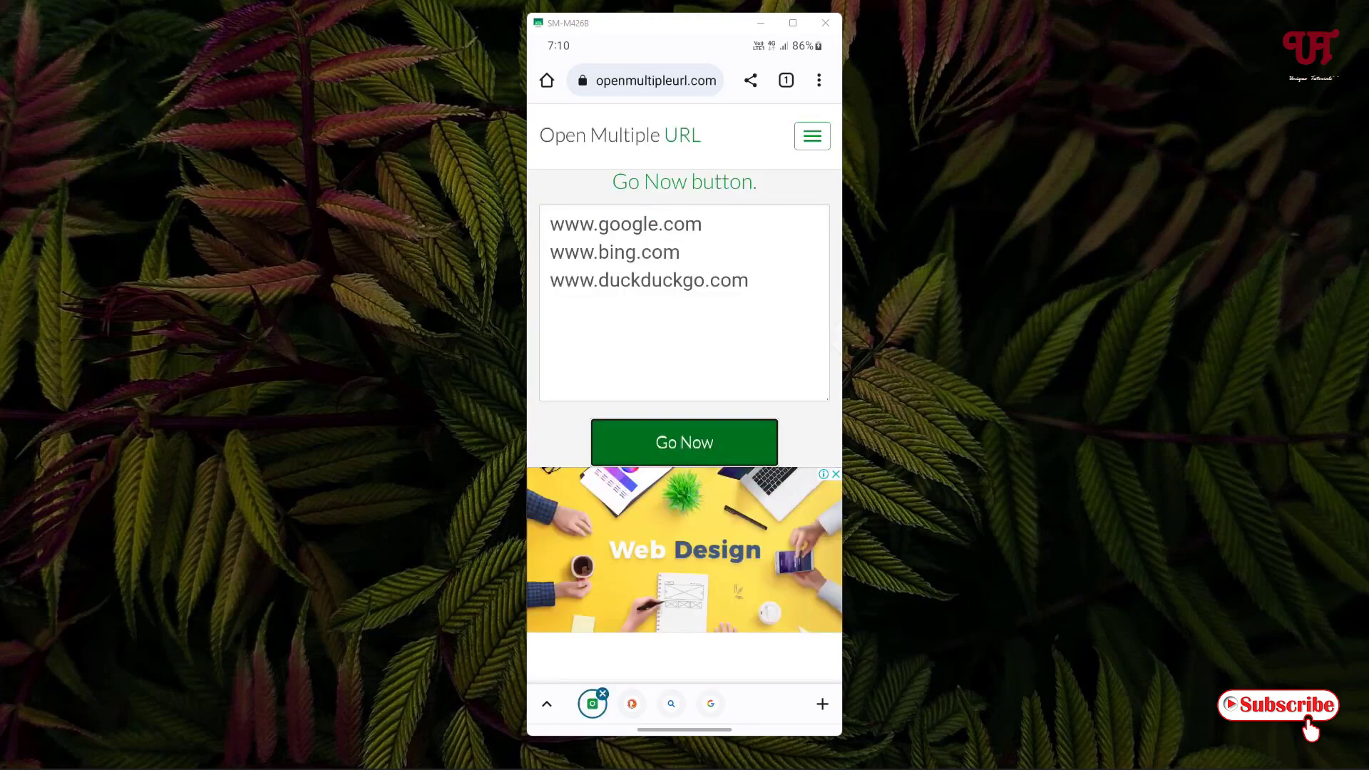